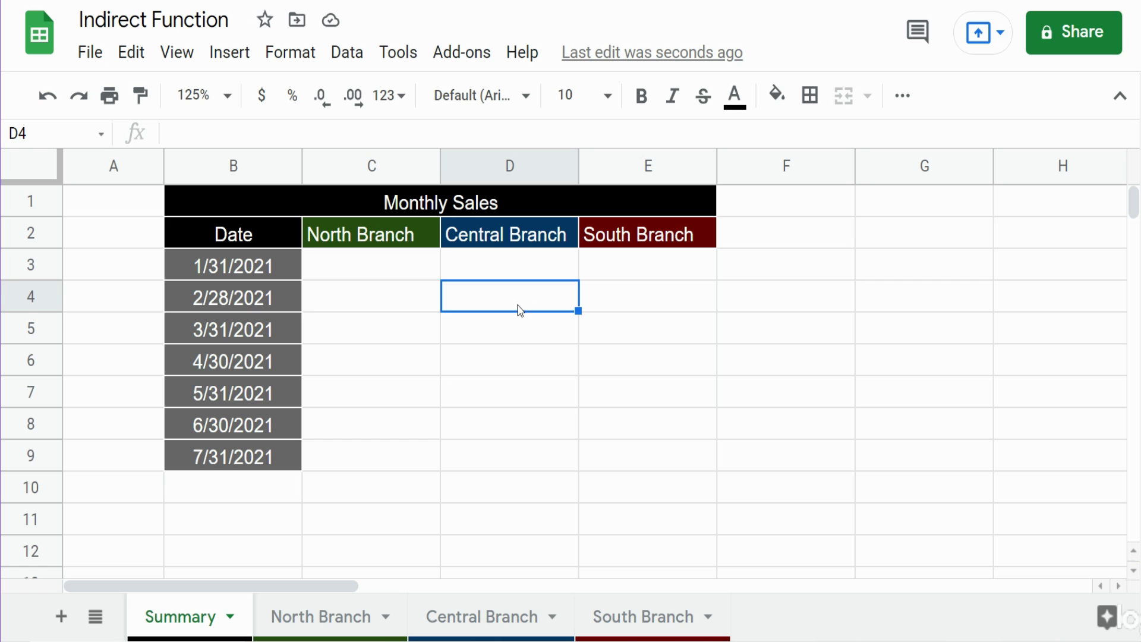
type("=Ind")
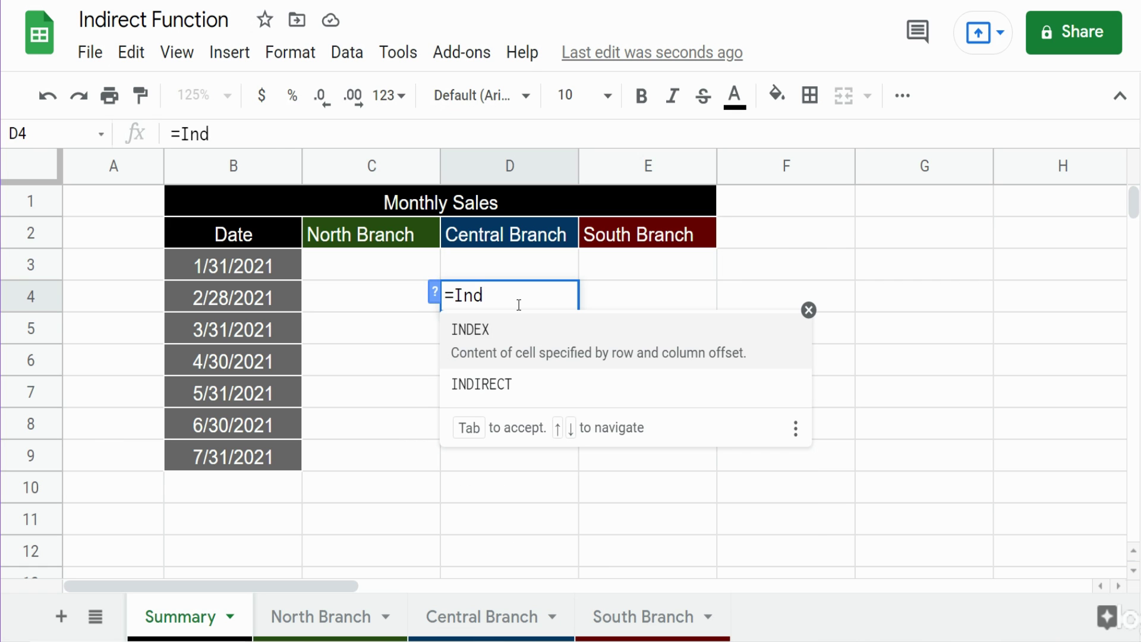
Try =INDIRECT("C2") in D4, then replace it with =C2 so D4 shows North Branch
key("Down")
key("Tab")
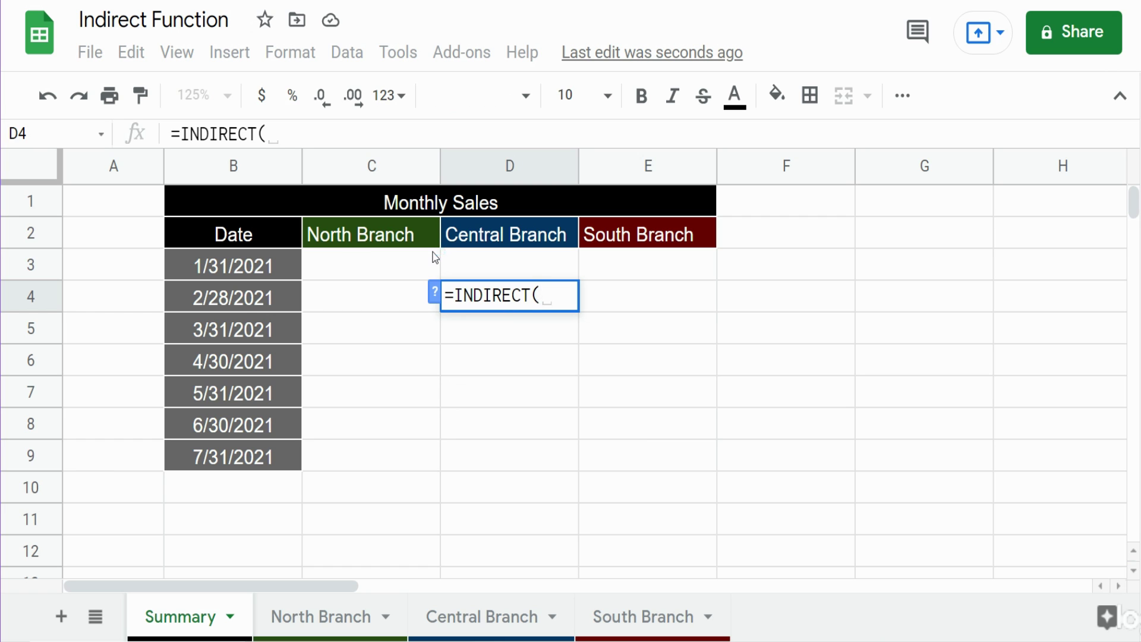
type("\"C2")
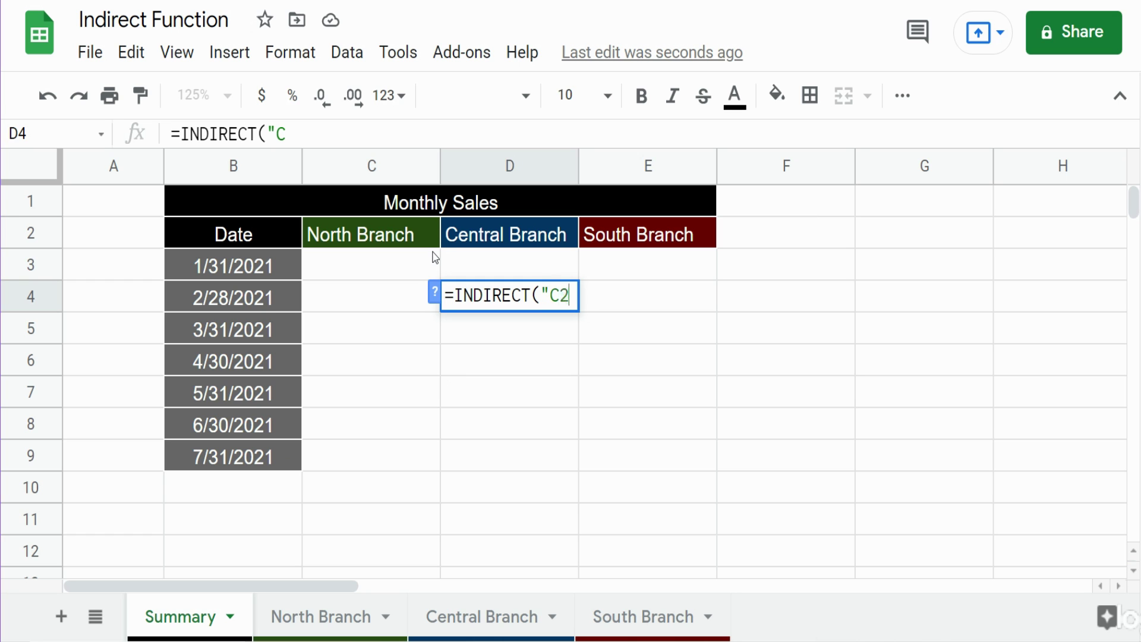
type("\"")
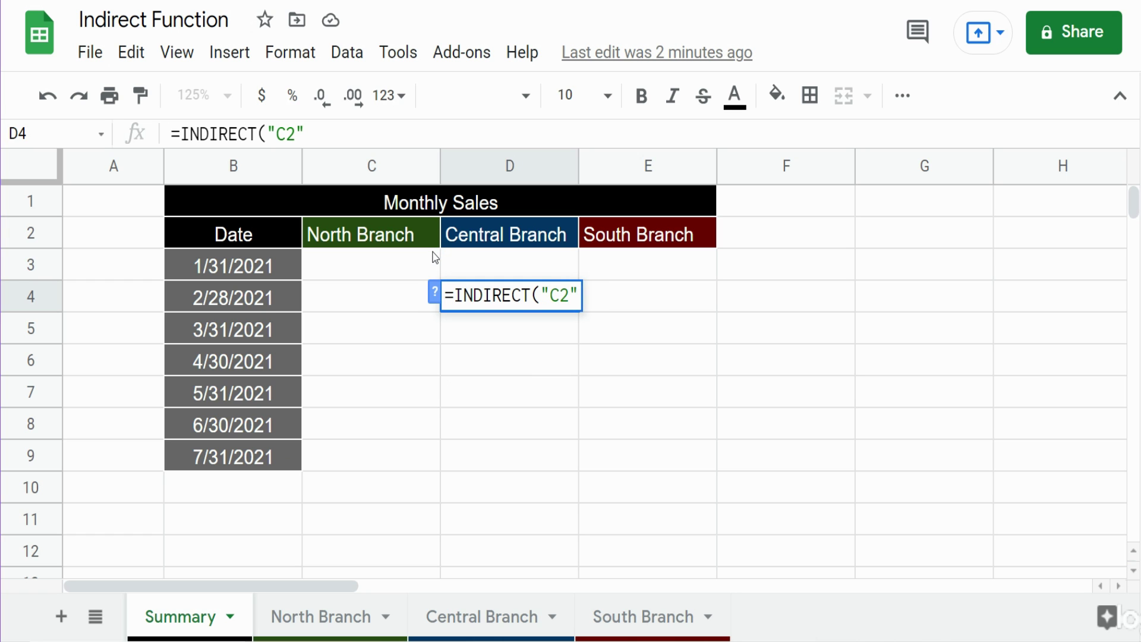
key("Return")
left_click(526, 299)
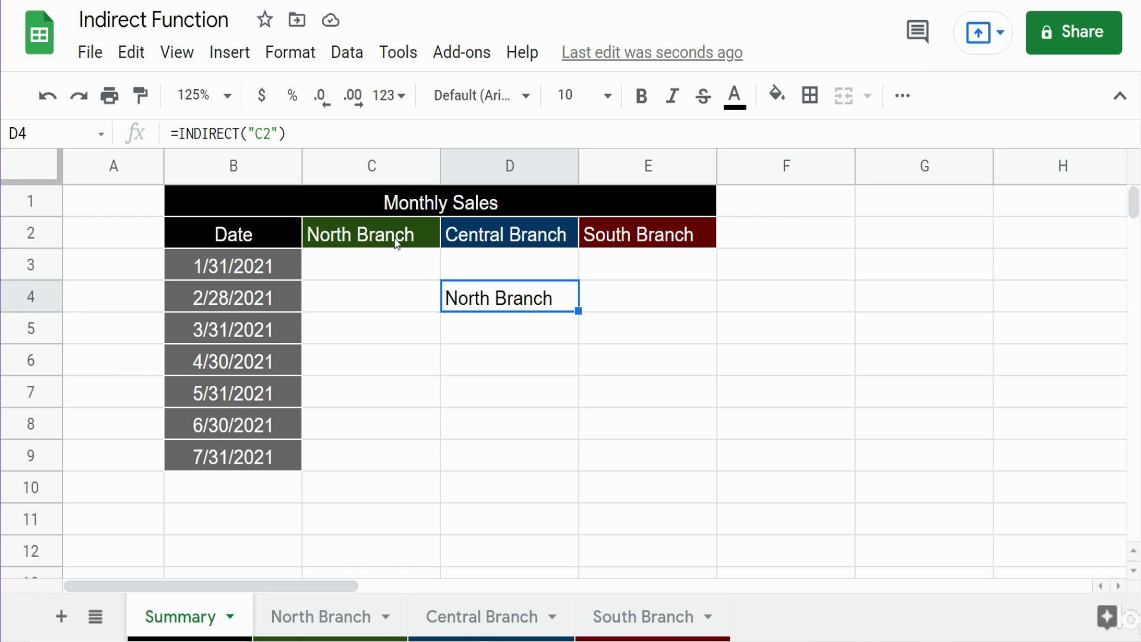
type("=")
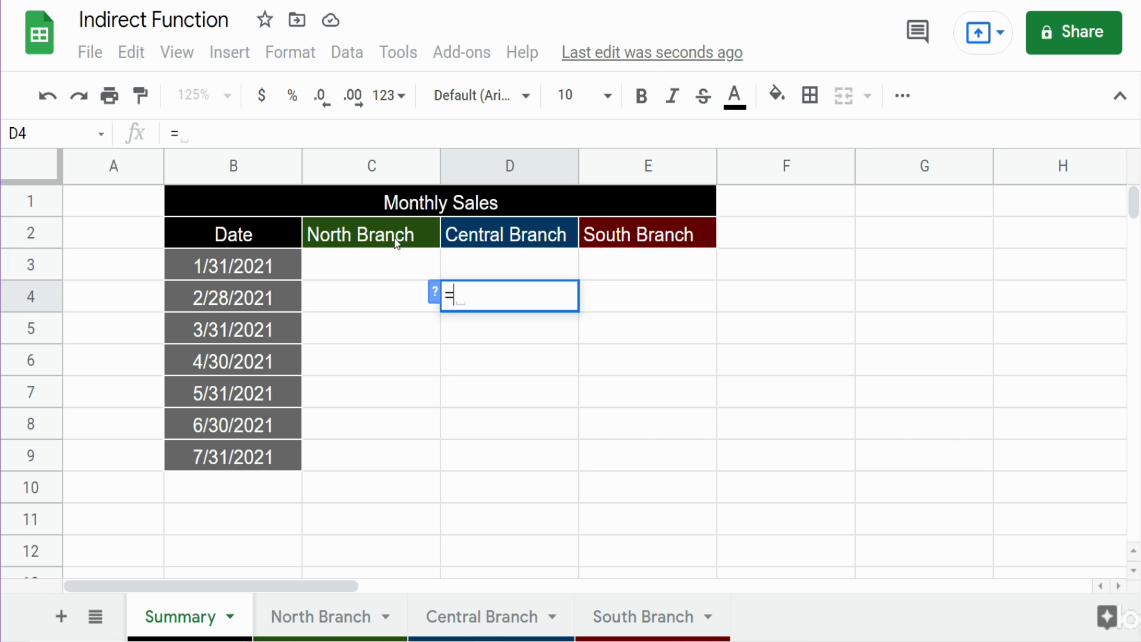
type("c2")
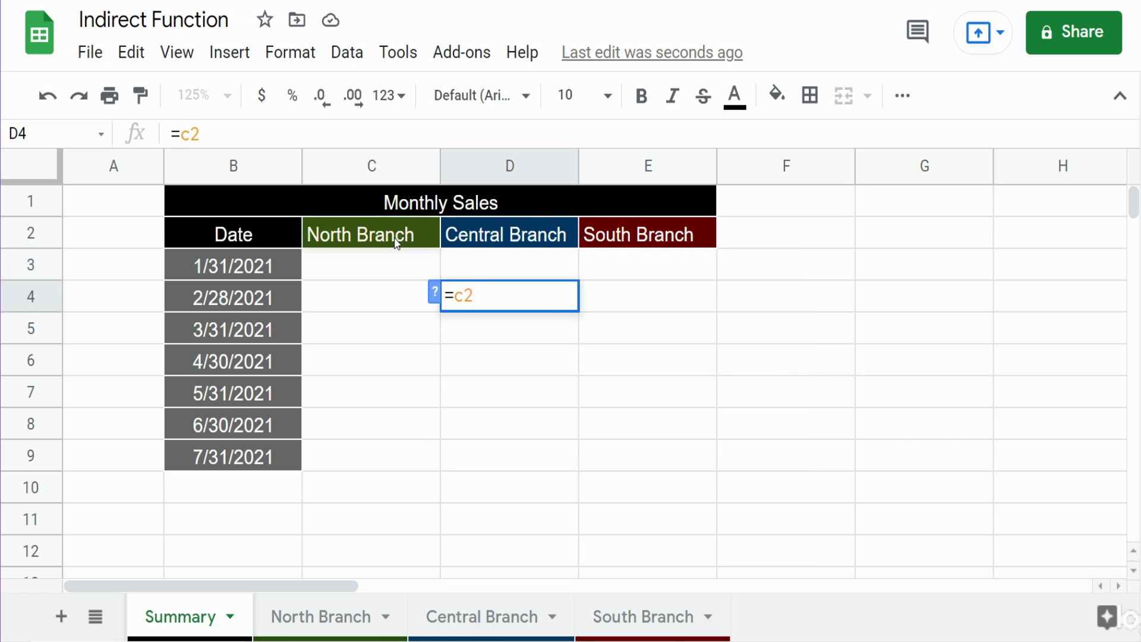
key("Return")
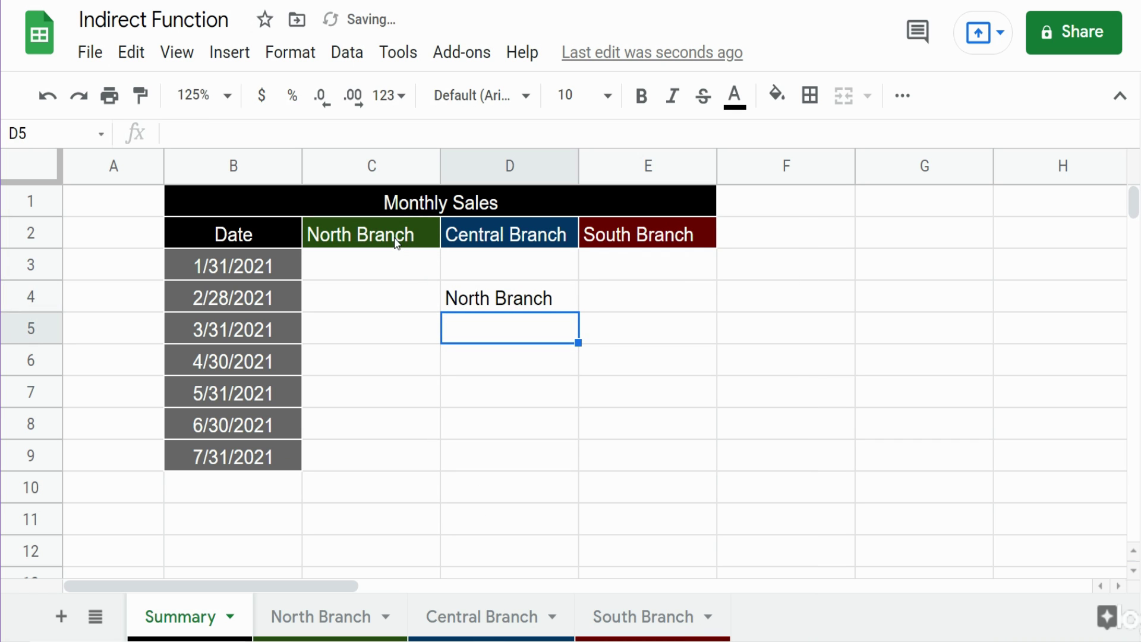
key("Up")
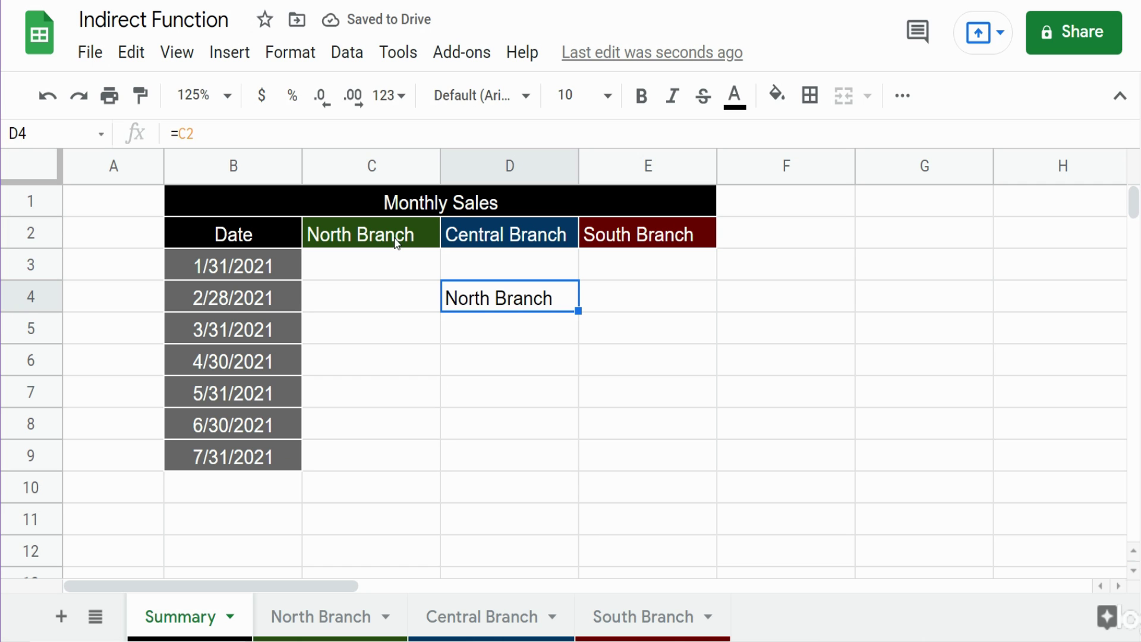
Clear D4 and review the North, Central and South Branch sheets before returning to Summary
key("Delete")
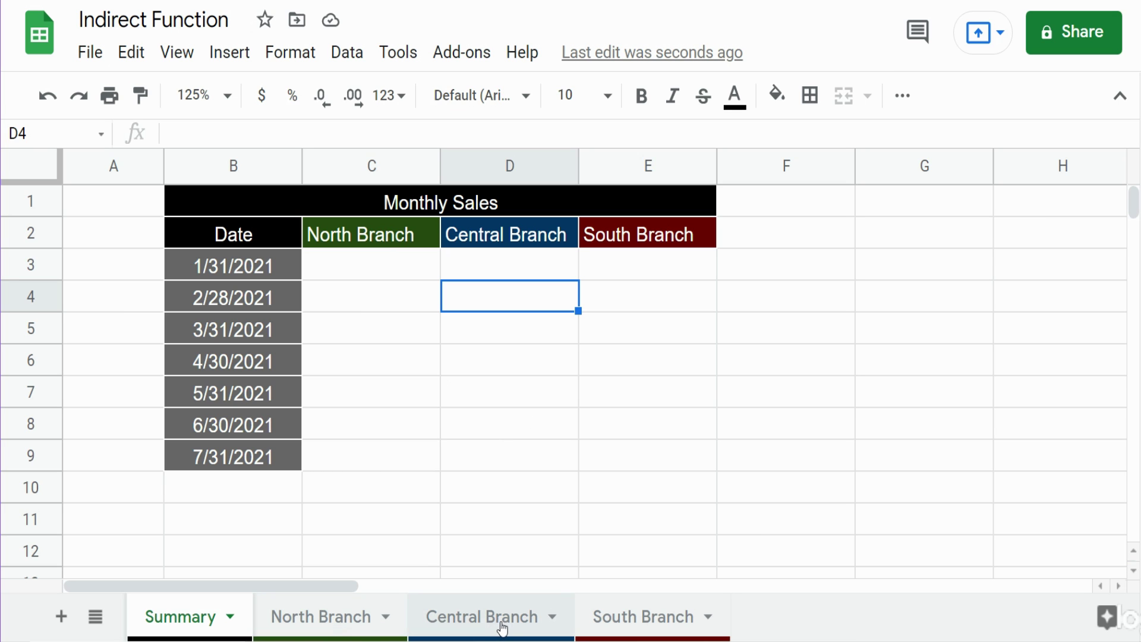
left_click(332, 618)
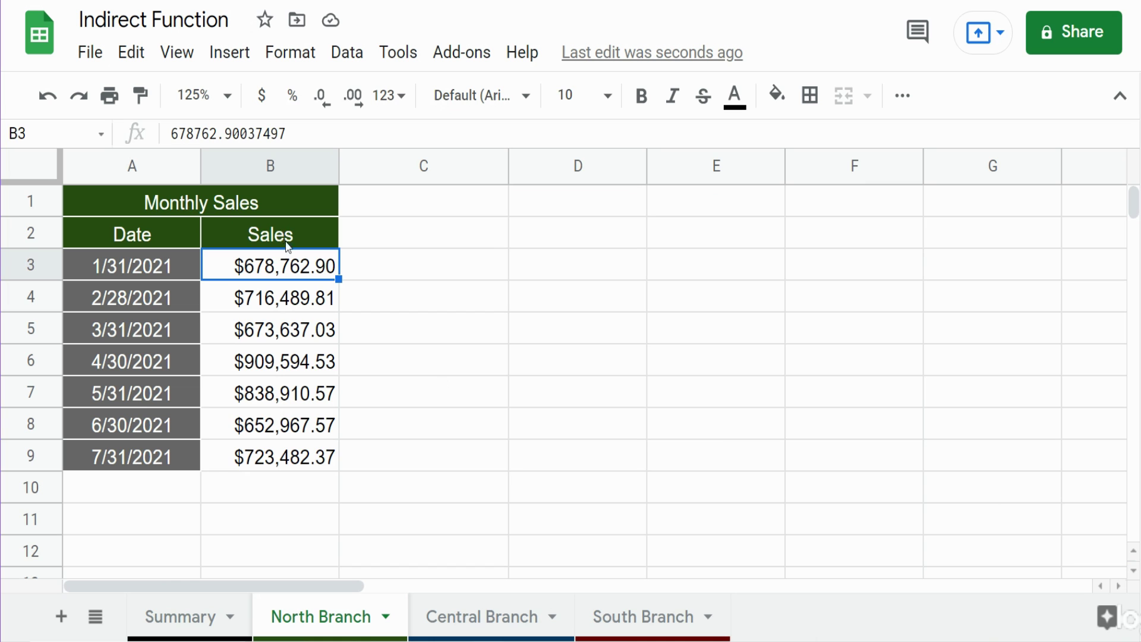
left_click(456, 601)
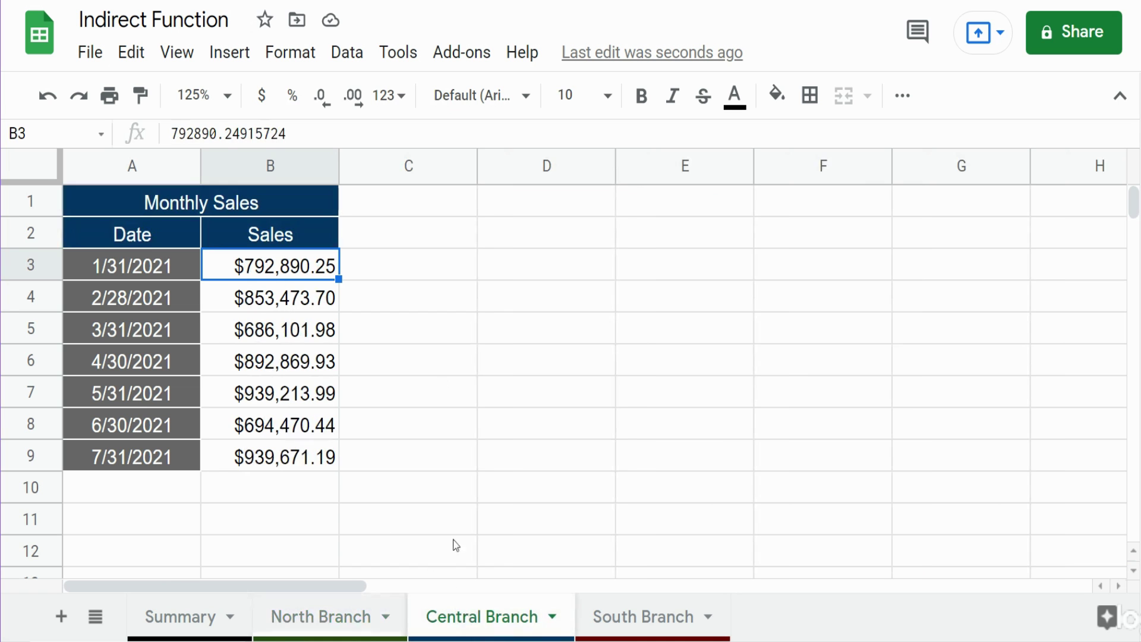
left_click(654, 618)
left_click(149, 604)
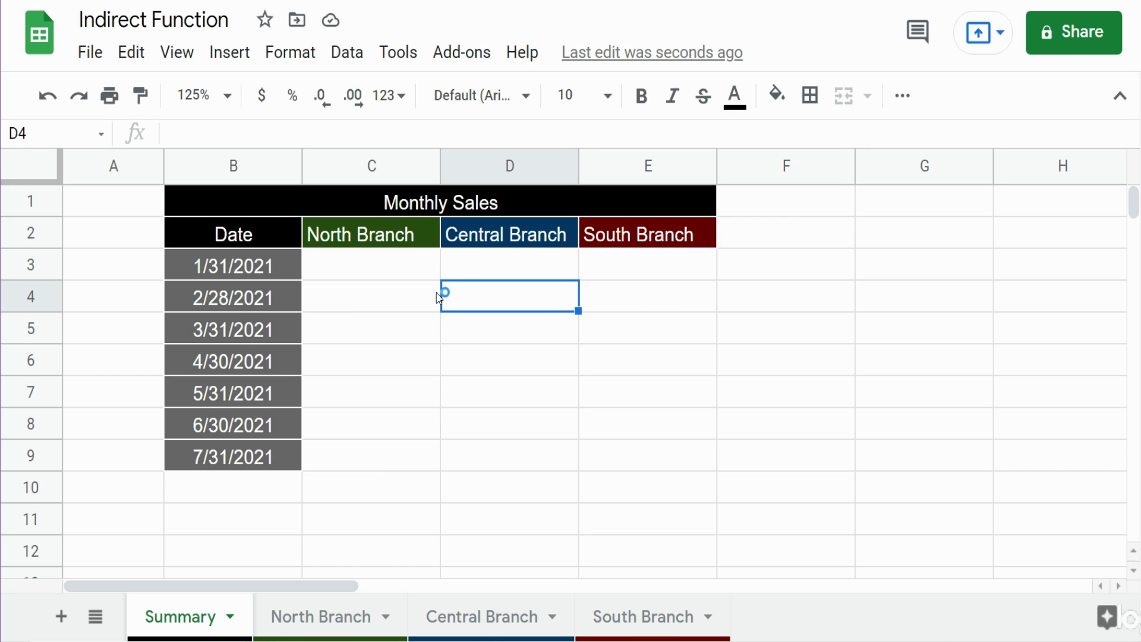
Link C3 to North Branch B3 so it shows $678,762.90, then start an INDIRECT formula there
left_click(386, 280)
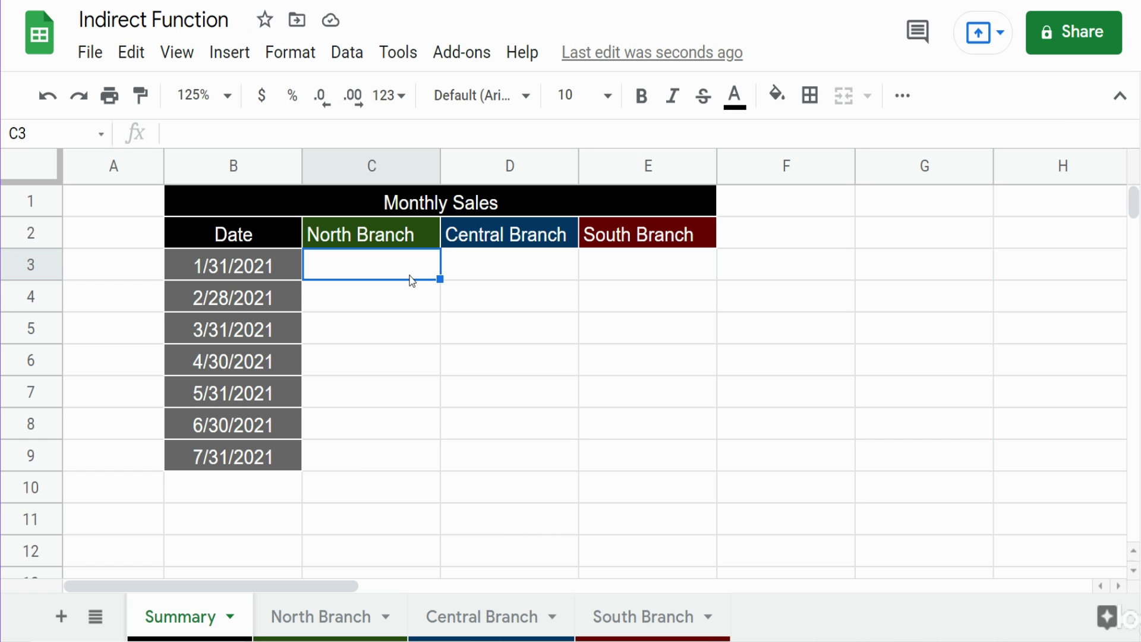
type("=")
left_click(322, 616)
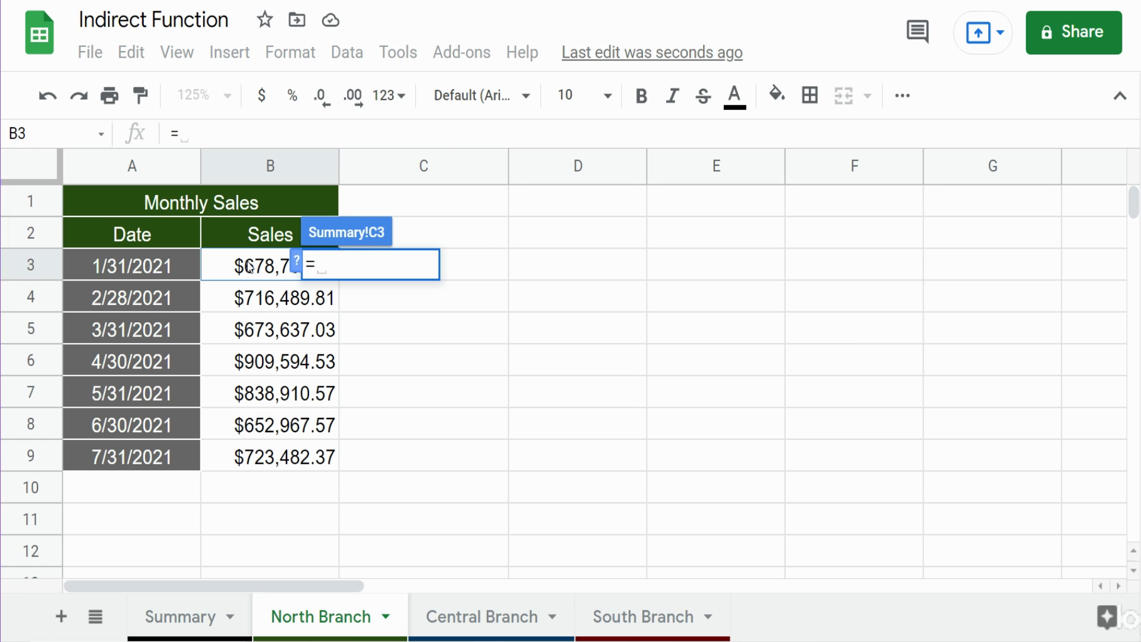
left_click(252, 266)
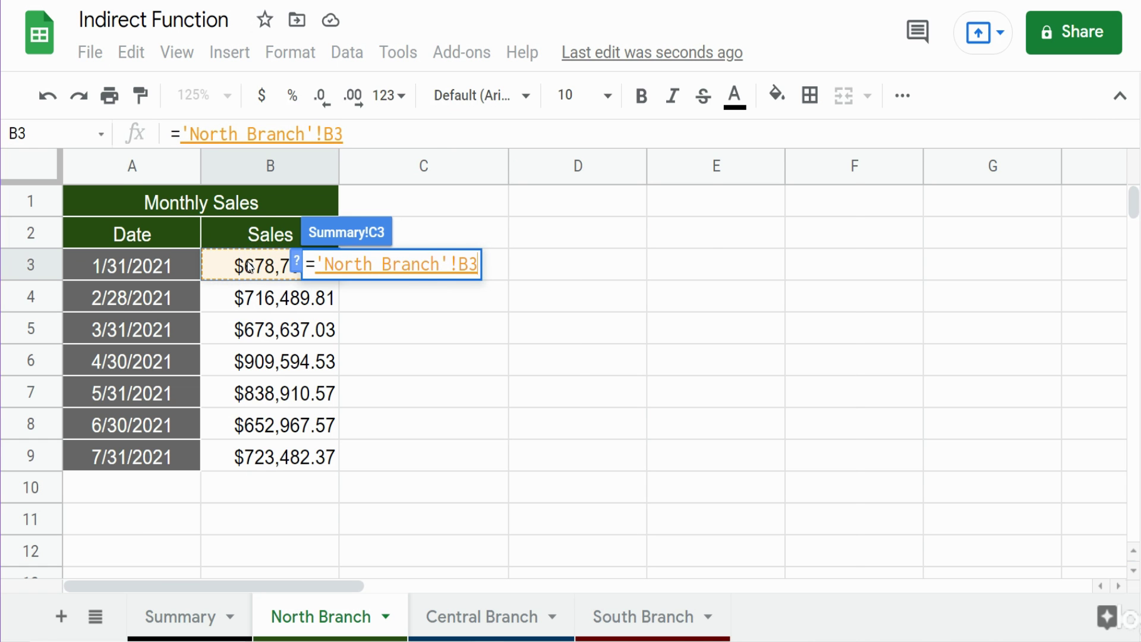
key("Return")
key("Return")
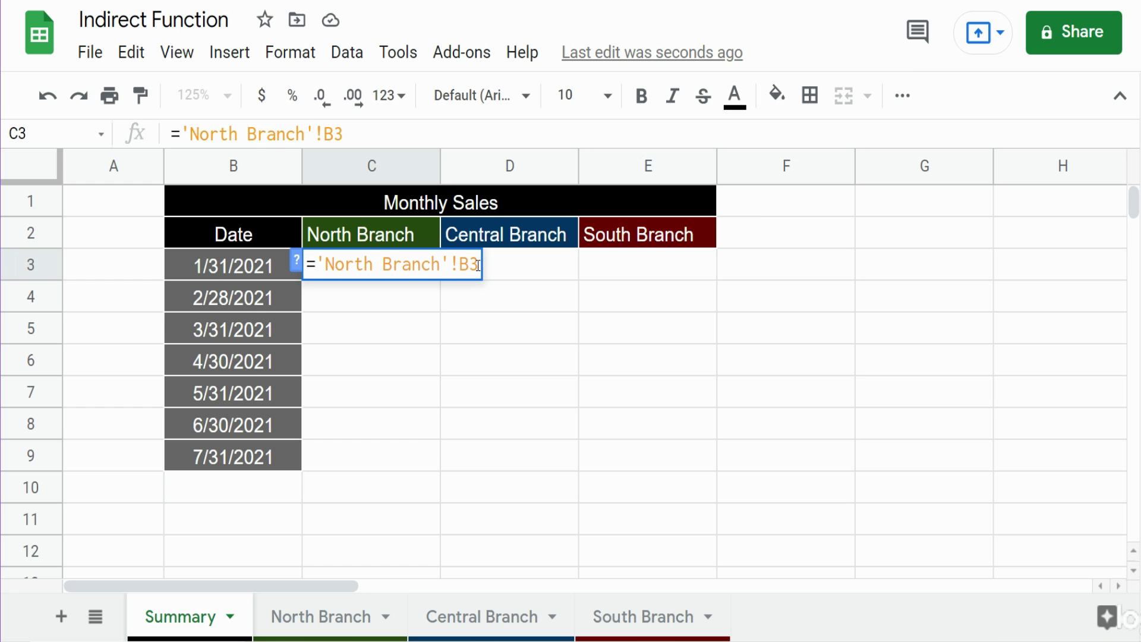
key("Return")
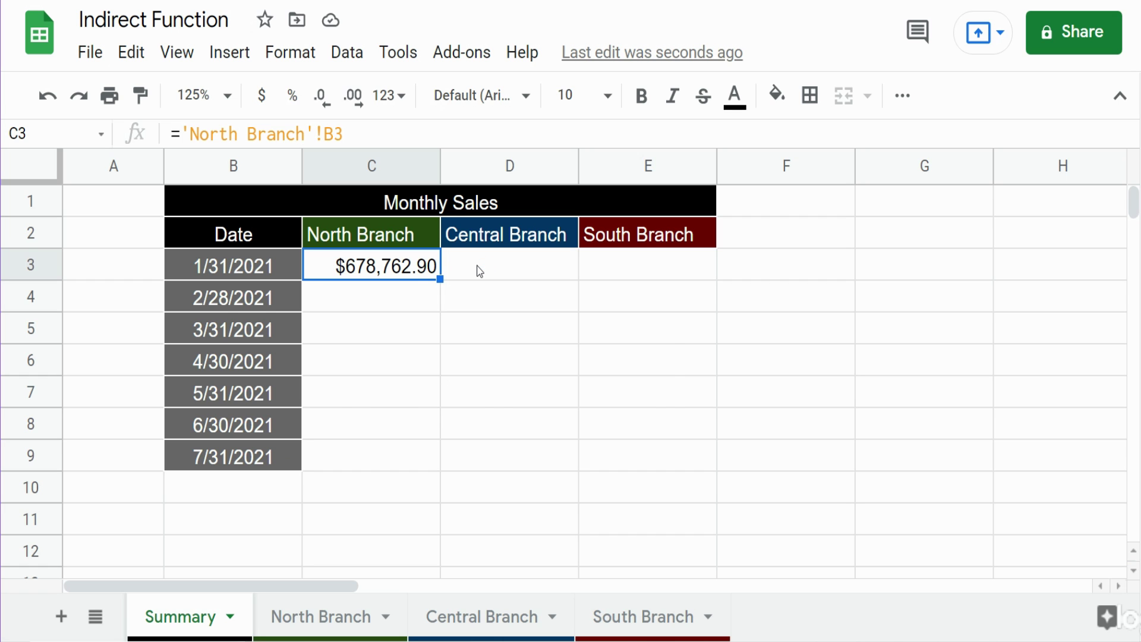
type("=Ind")
key("Down")
Build =INDIRECT(C2&"!B" in C3, referencing the North Branch header and column B
key("Tab")
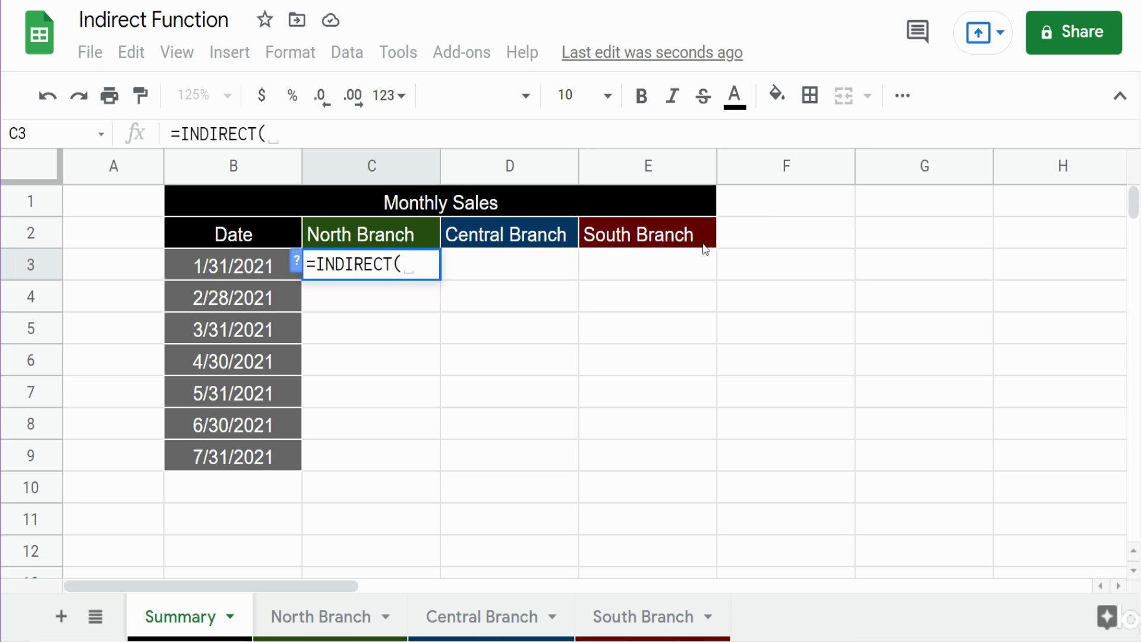
left_click(368, 231)
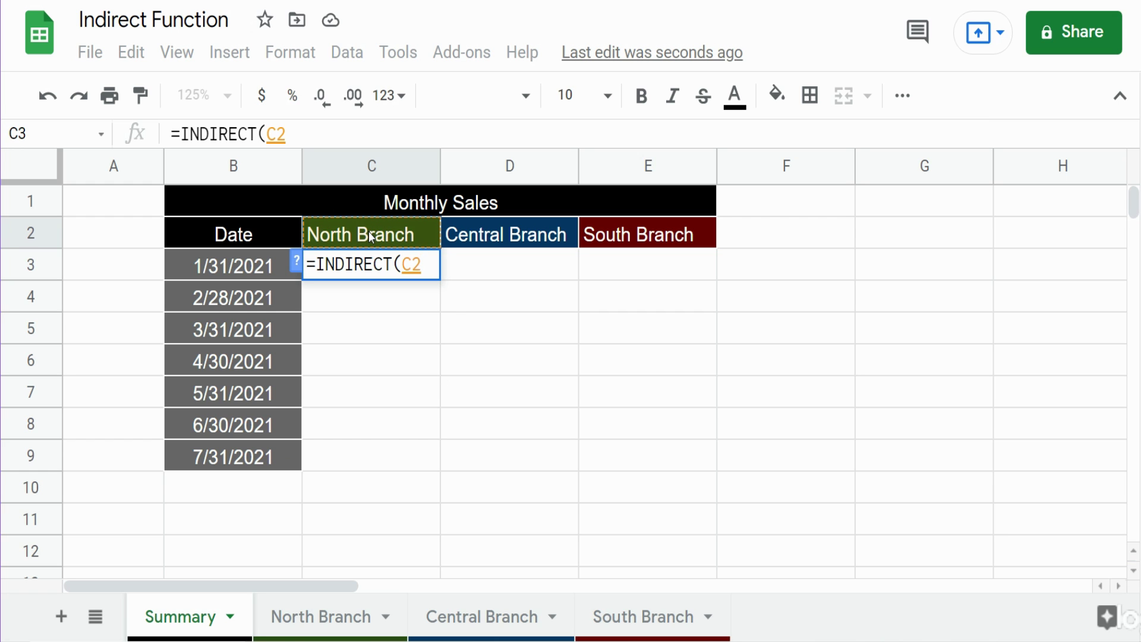
type("&")
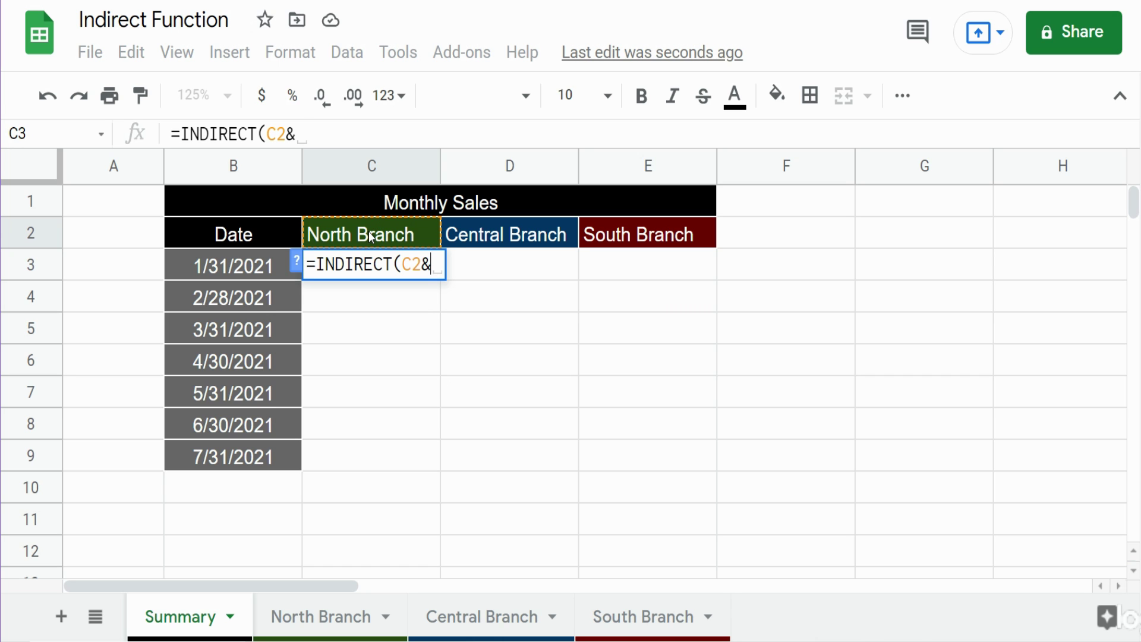
type("\"")
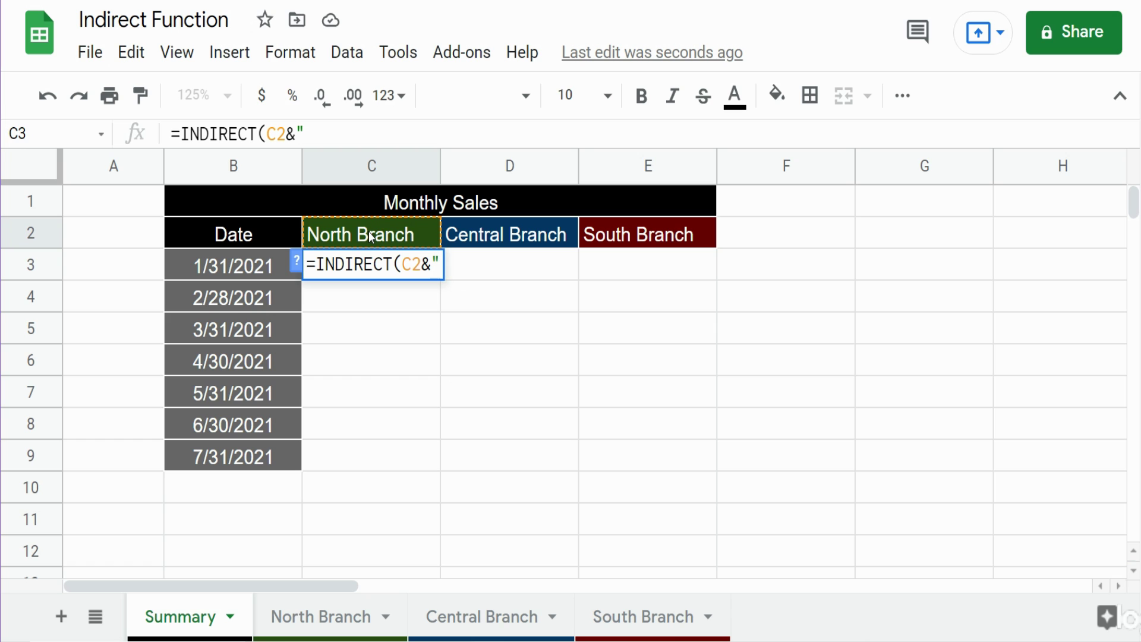
type("!")
type("B")
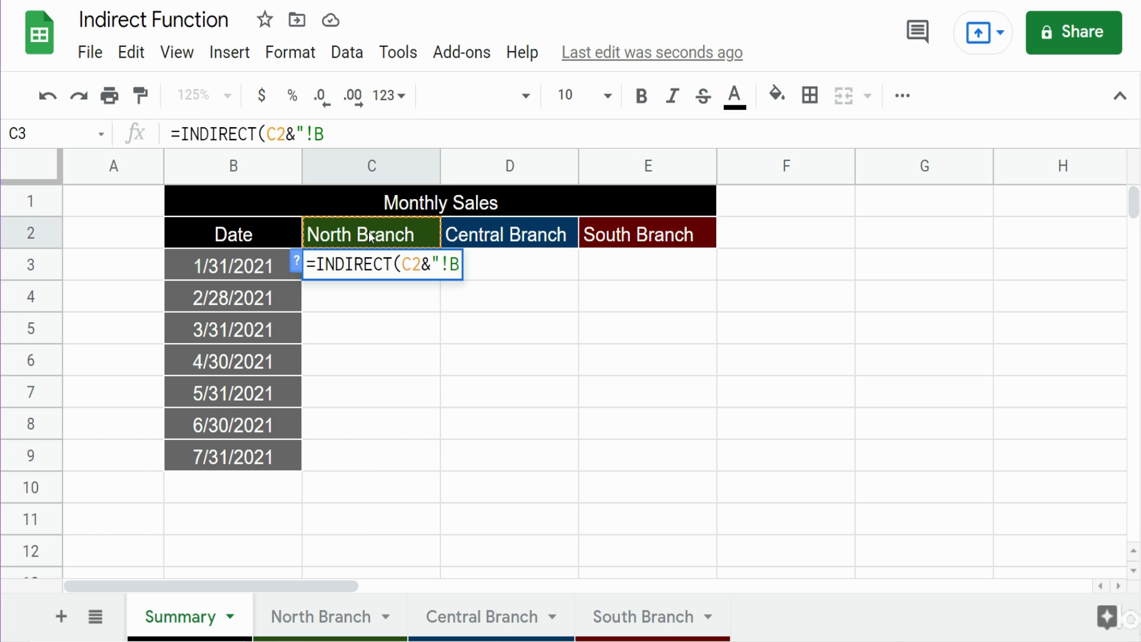
type("\"")
type("&")
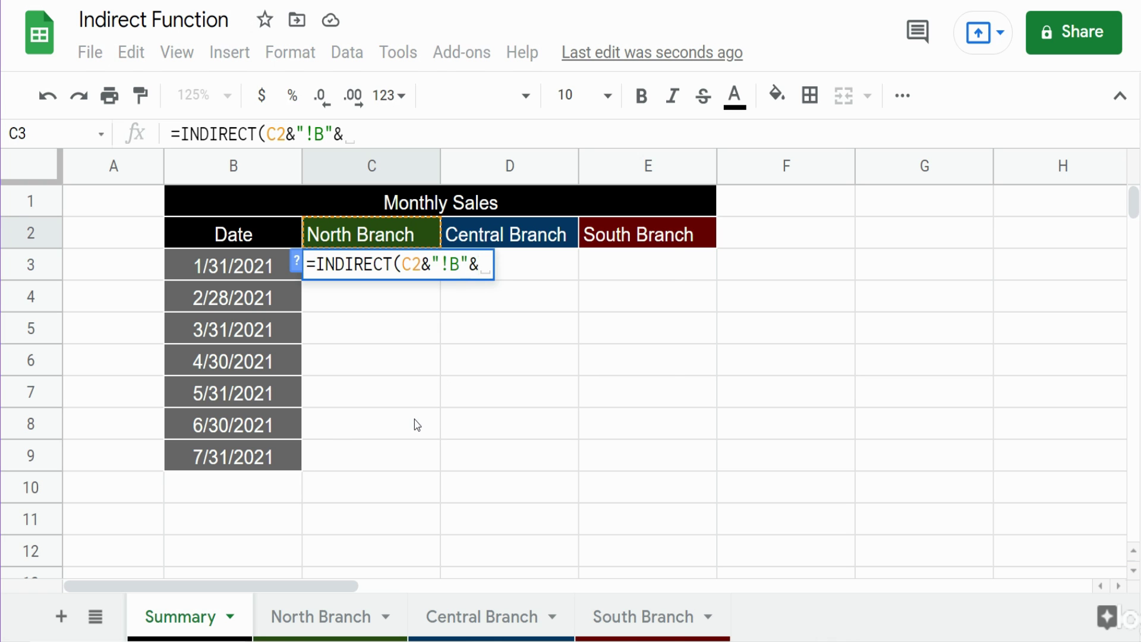
type("Row(")
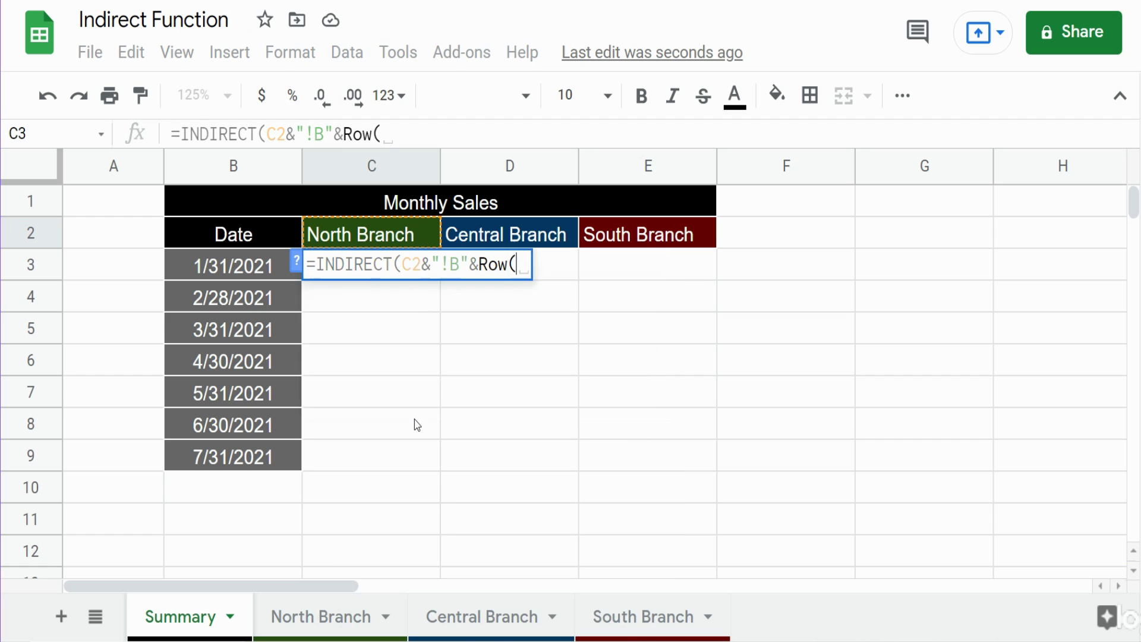
type(")")
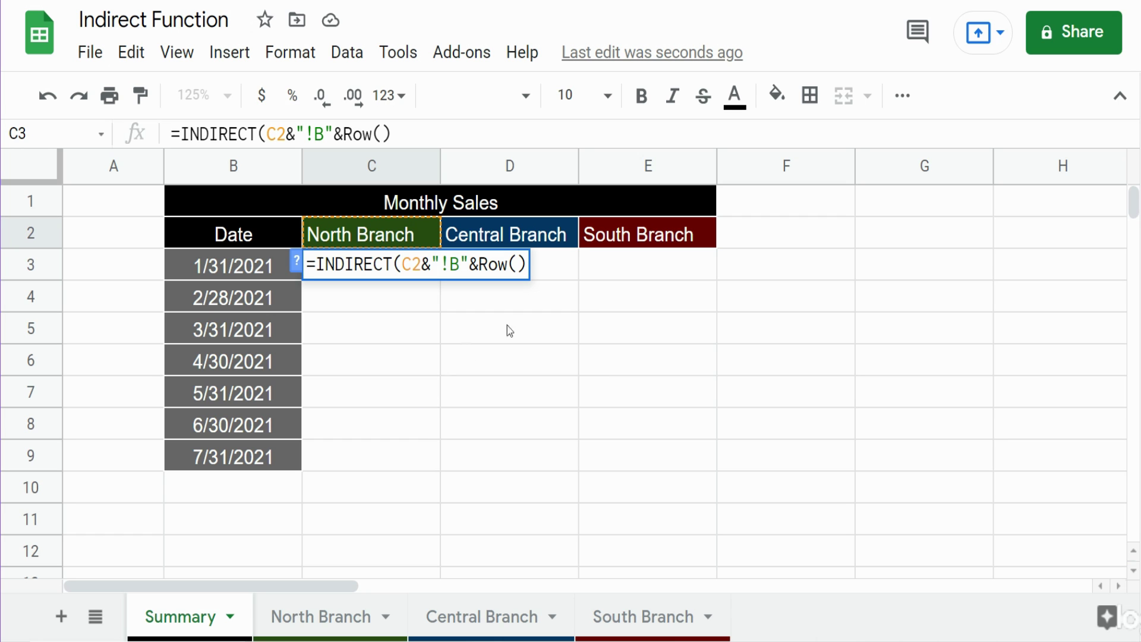
Append &Row() to the C3 formula and check the parentheses are balanced
key("Left")
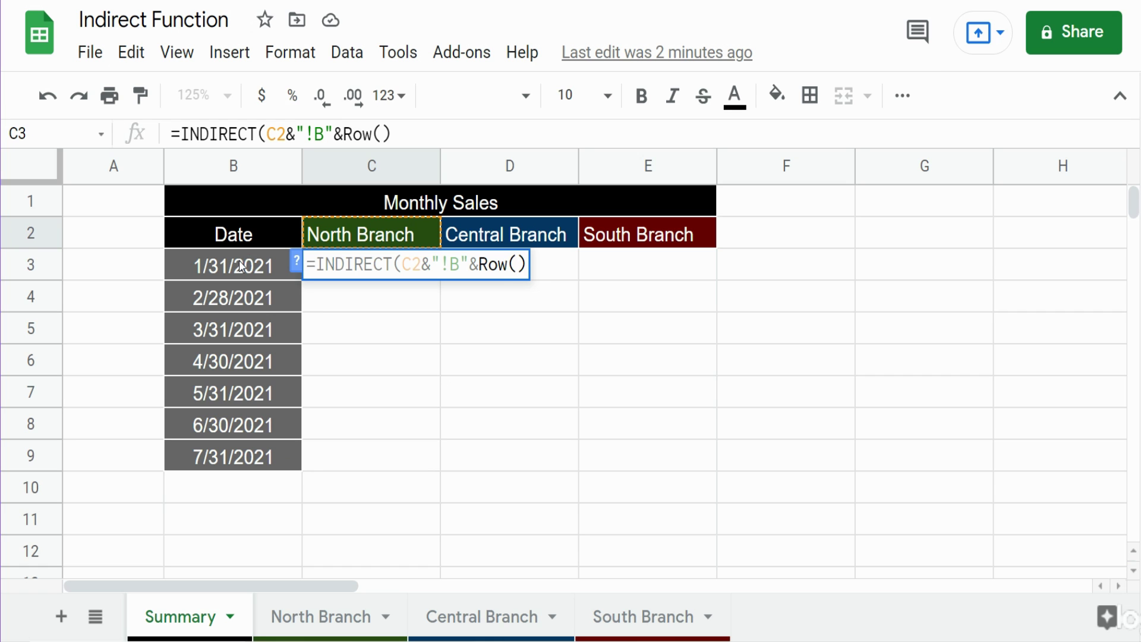
left_click(526, 265)
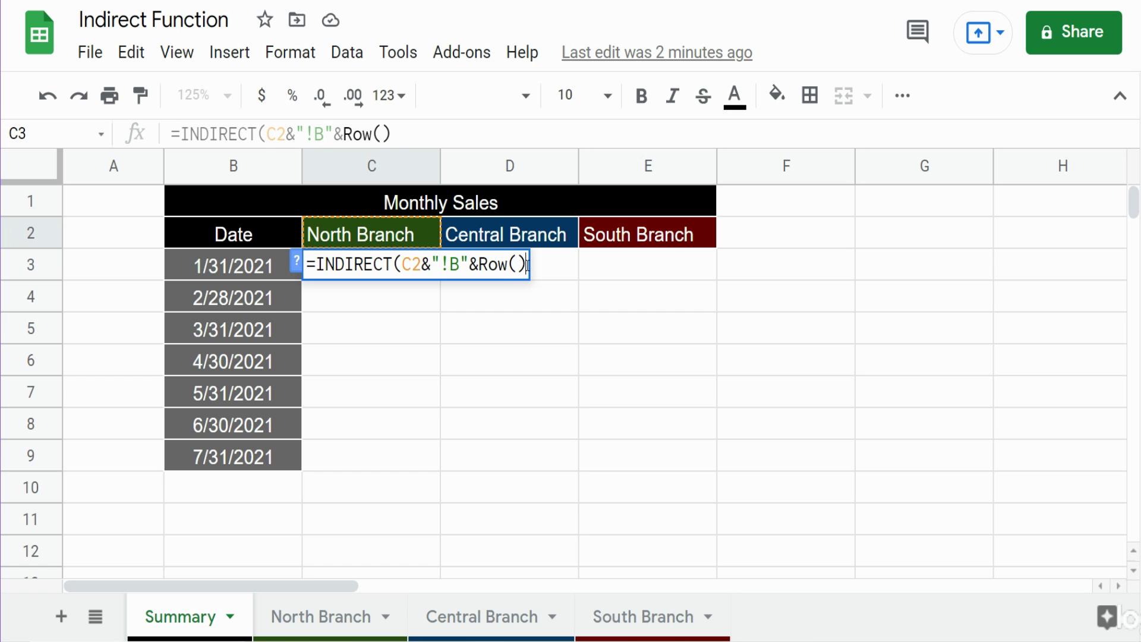
type(")")
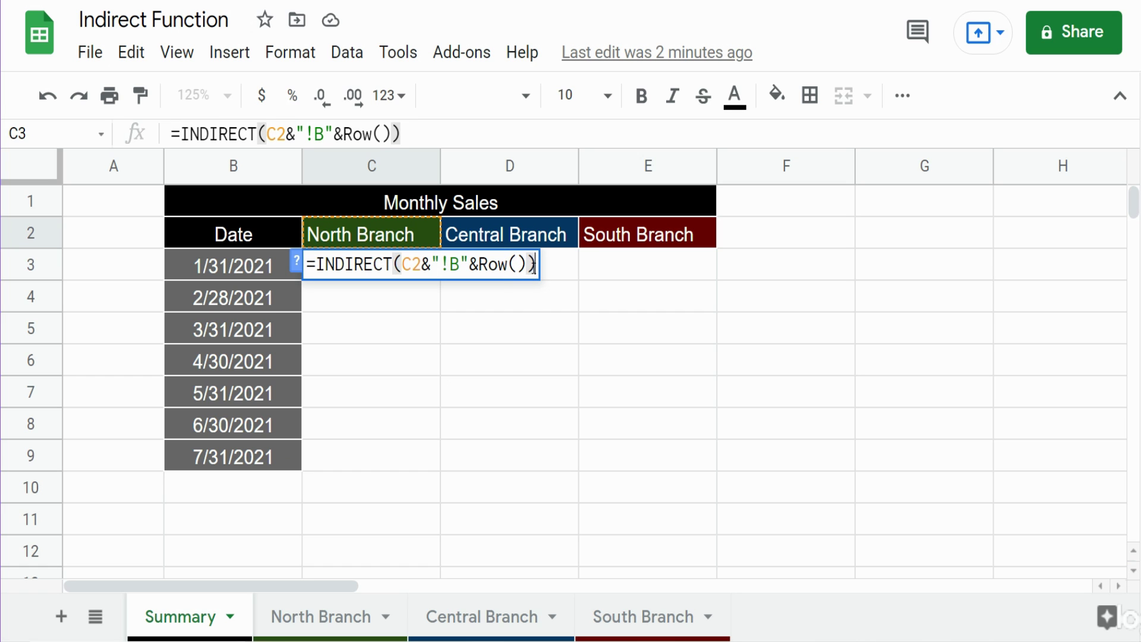
Lock the header reference as C$2 and commit =INDIRECT(C$2&"!B"&Row()) showing $678,762.90
left_click(415, 264)
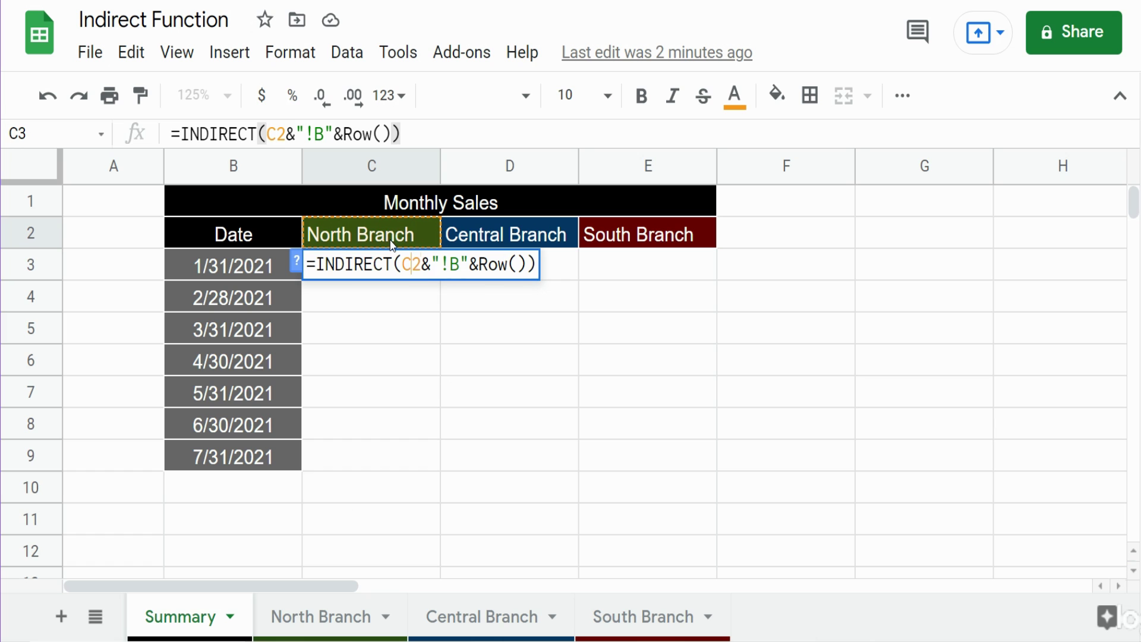
type("$")
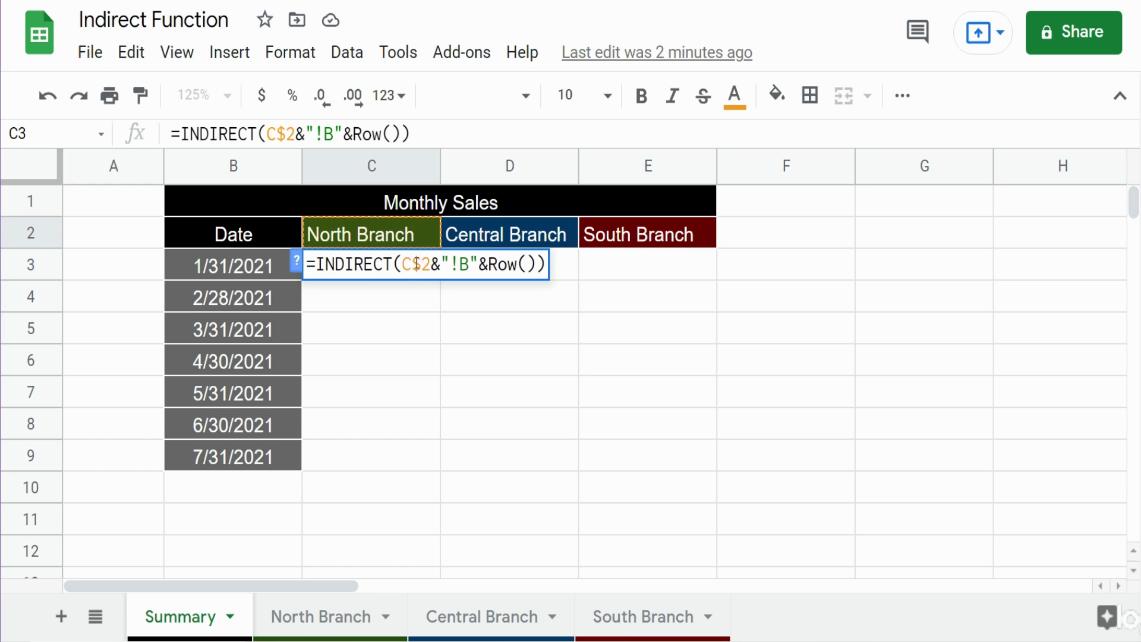
left_click(546, 265)
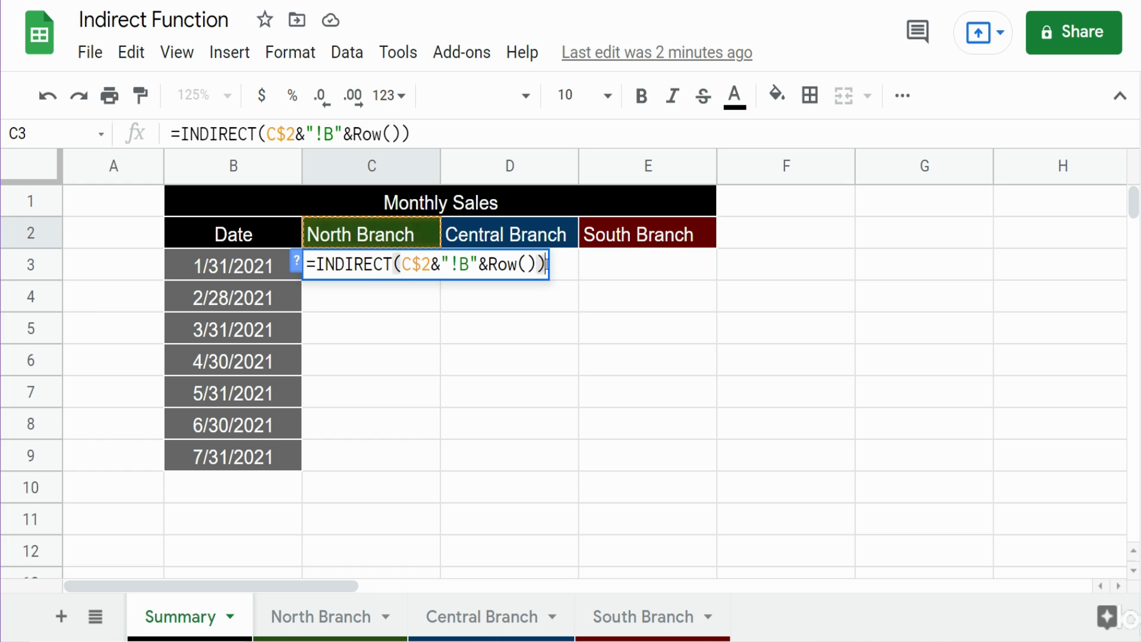
key("Return")
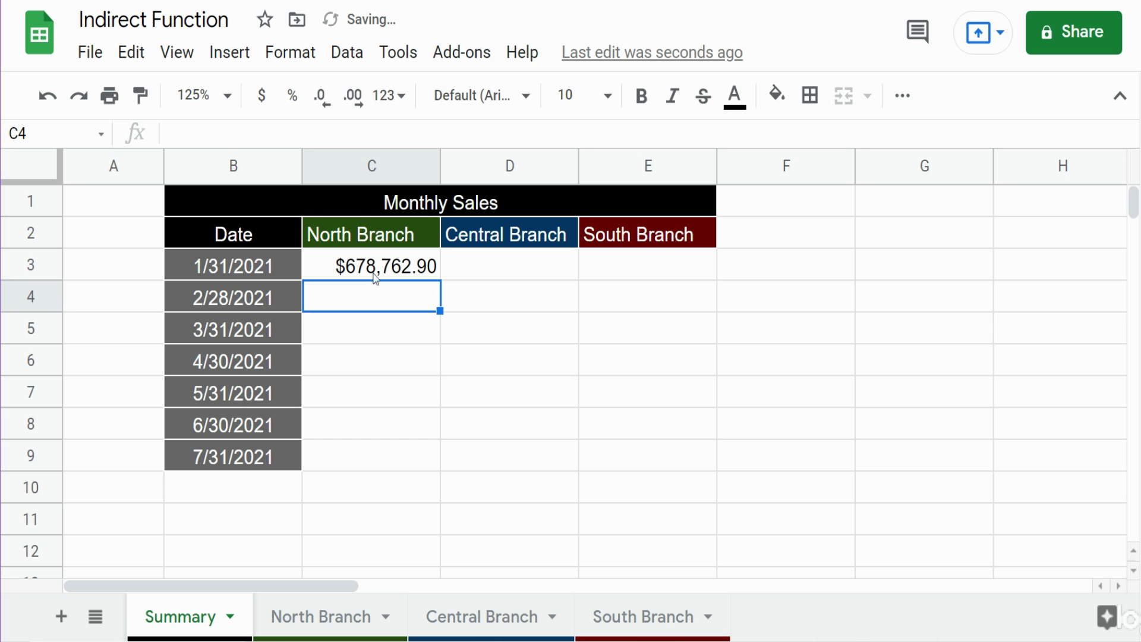
Compare C3 against the North Branch sheet, then fill the formula down through row 9
left_click(374, 278)
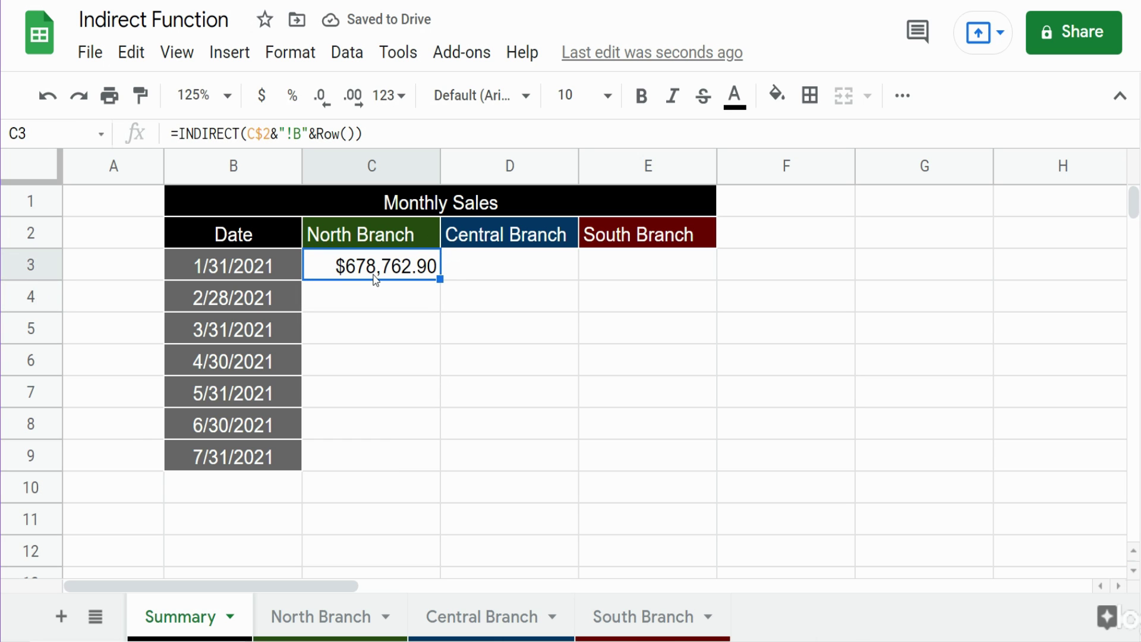
left_click(334, 628)
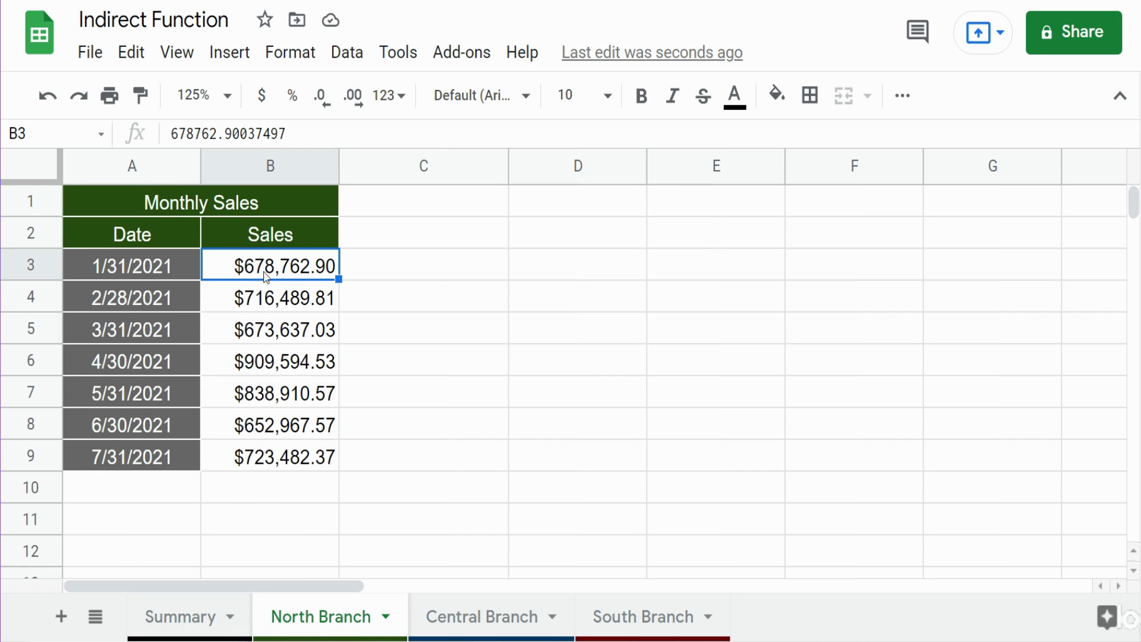
left_click(193, 621)
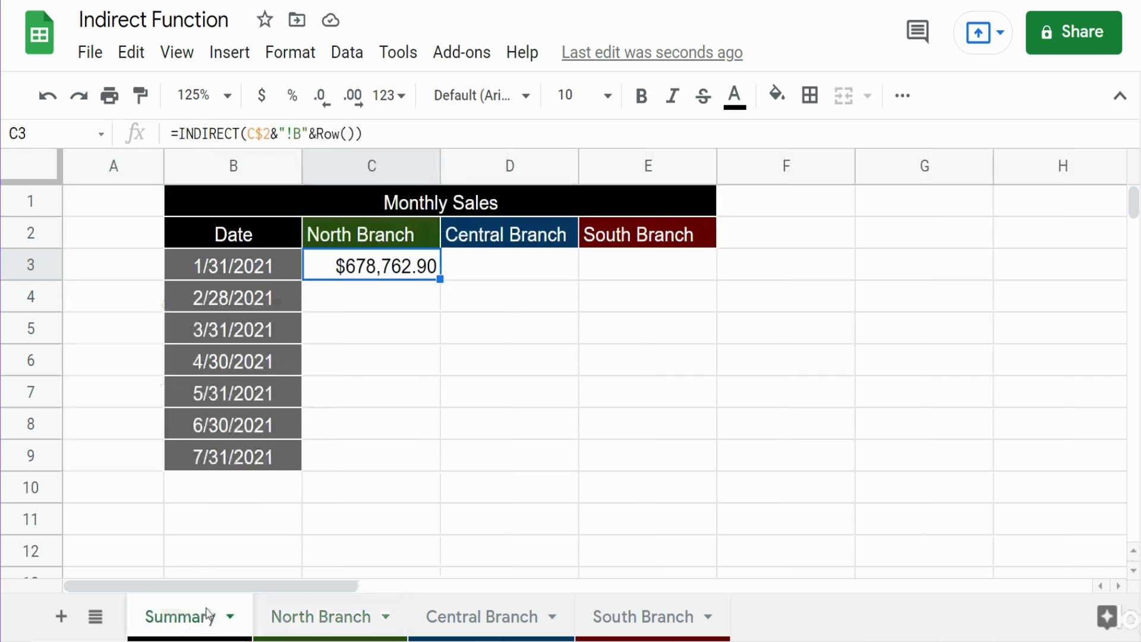
double_click(440, 280)
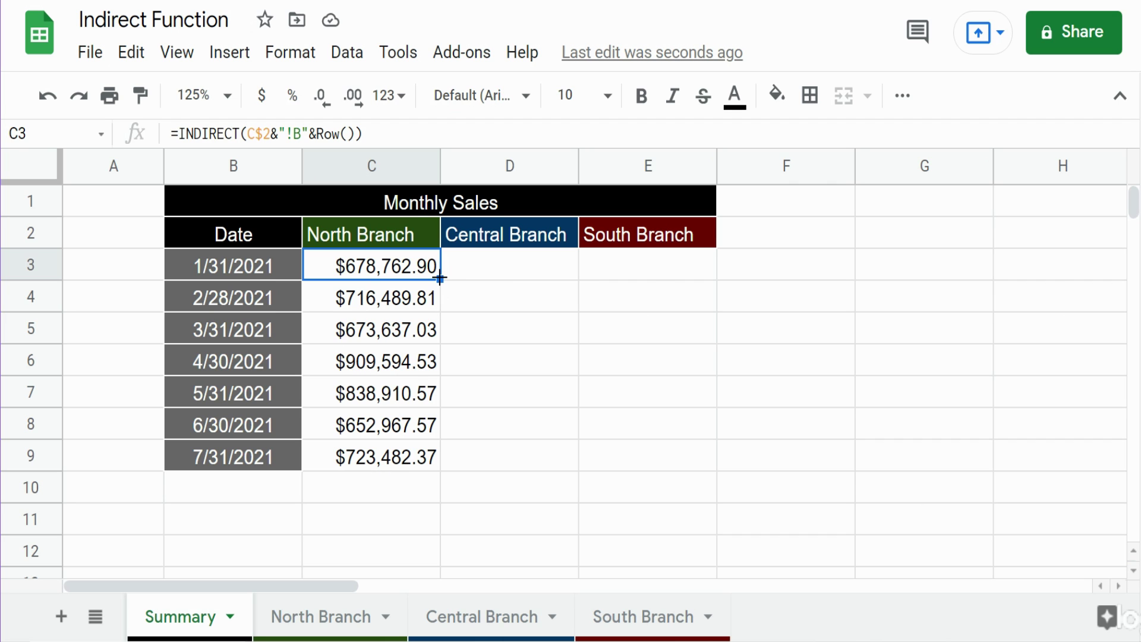
Fill the formulas across Central and South Branch columns and verify March against the South Branch sheet
mouse_move(440, 280)
left_mouse_down()
mouse_move(715, 279)
mouse_move(717, 470)
left_mouse_up()
left_click(692, 437)
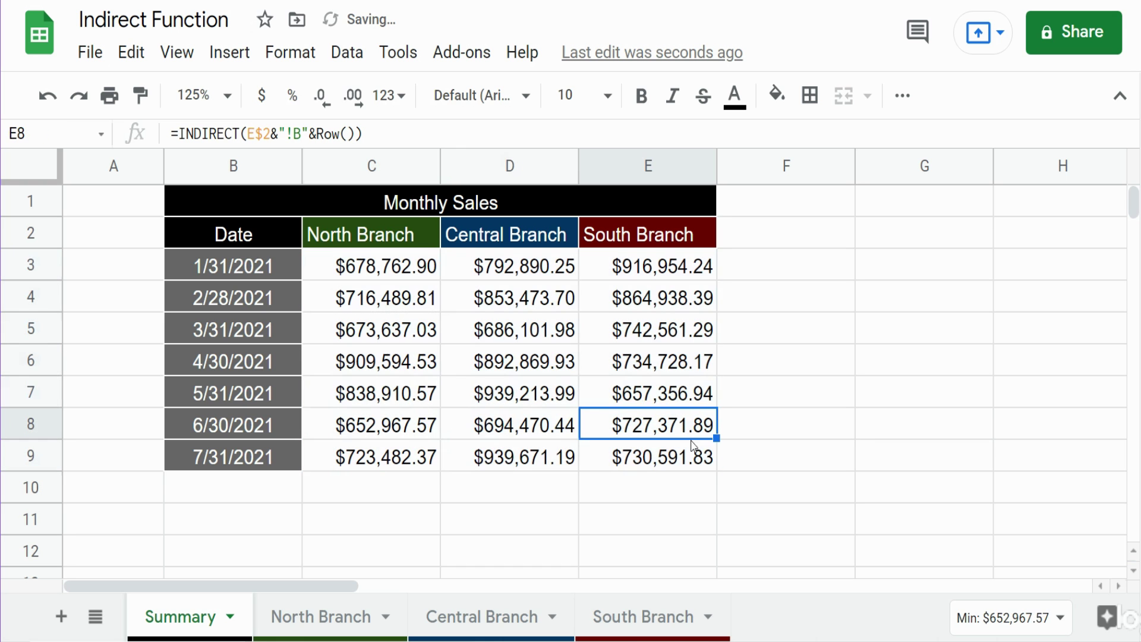
left_click(644, 339)
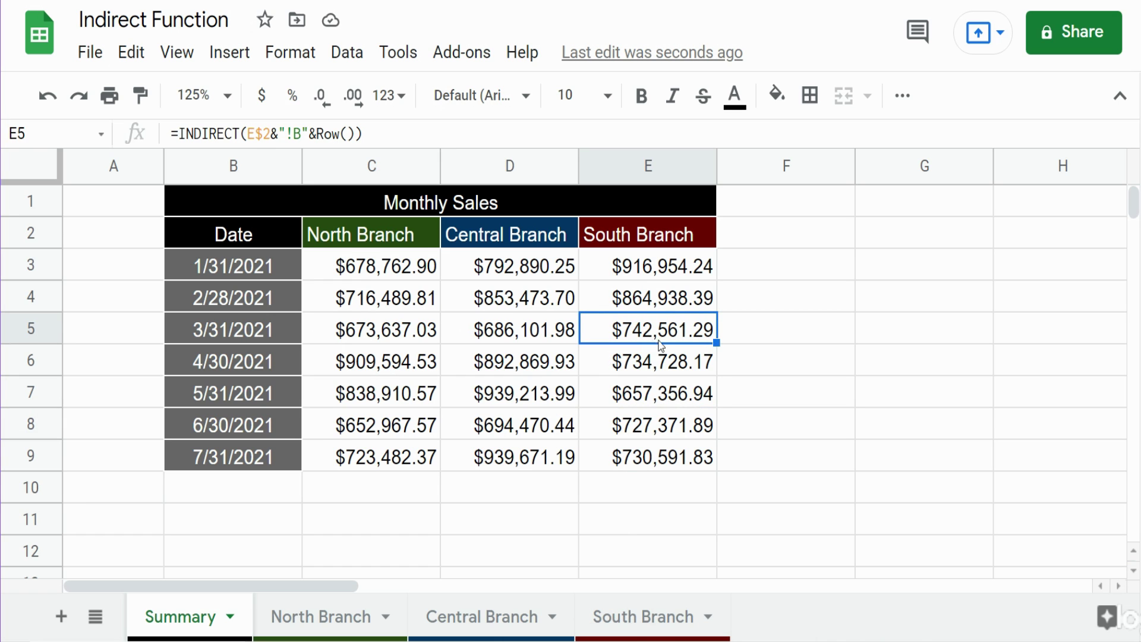
left_click(656, 618)
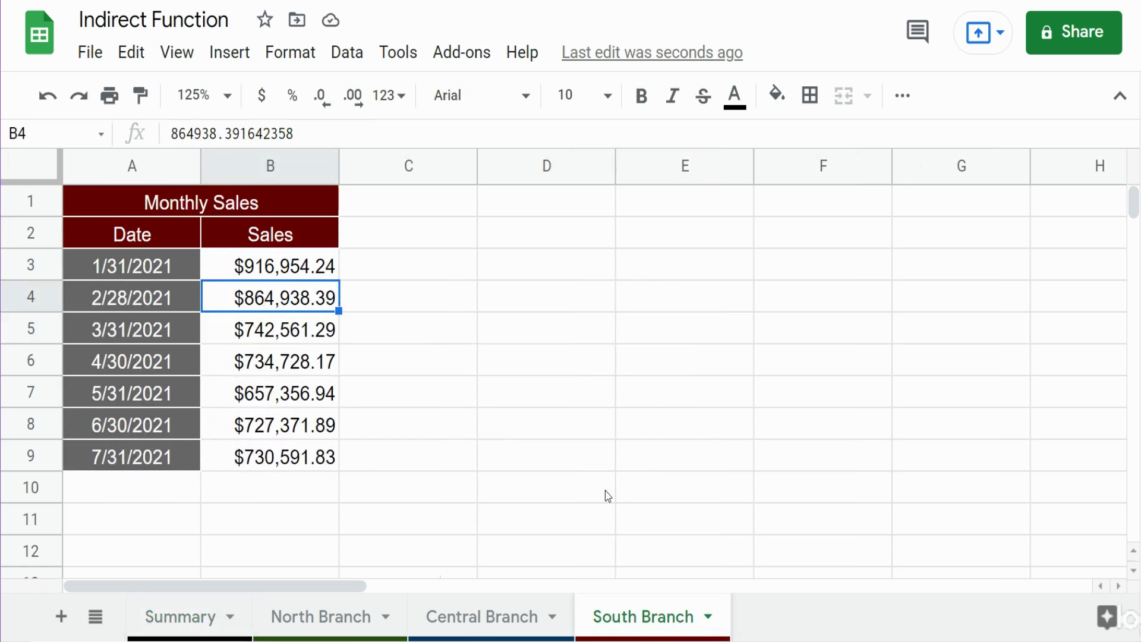
left_click(271, 339)
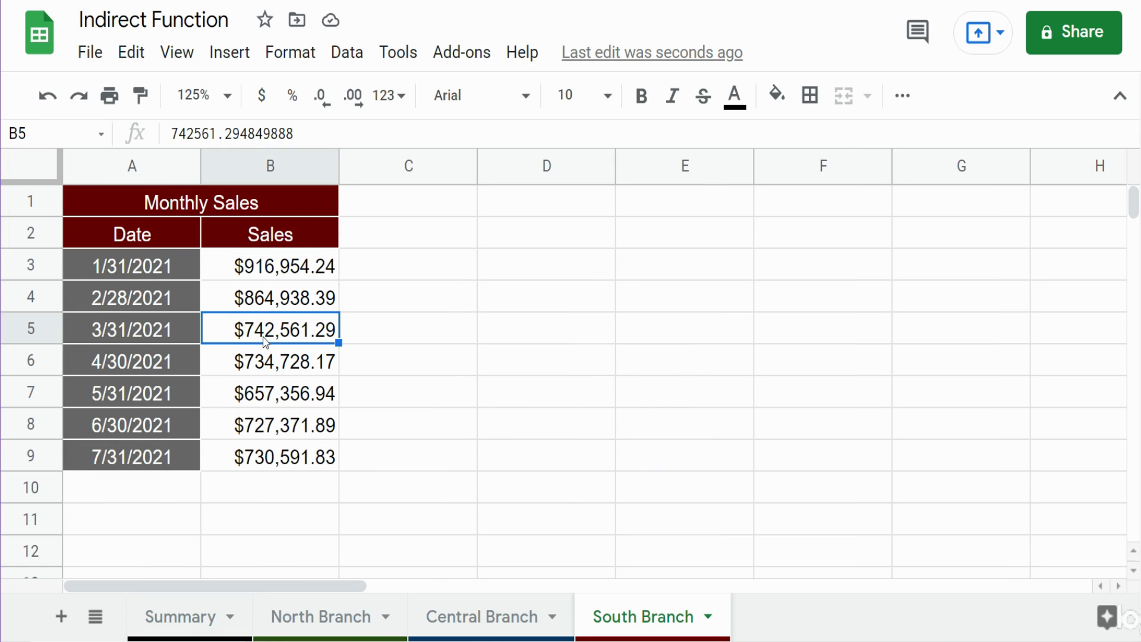
left_click(202, 607)
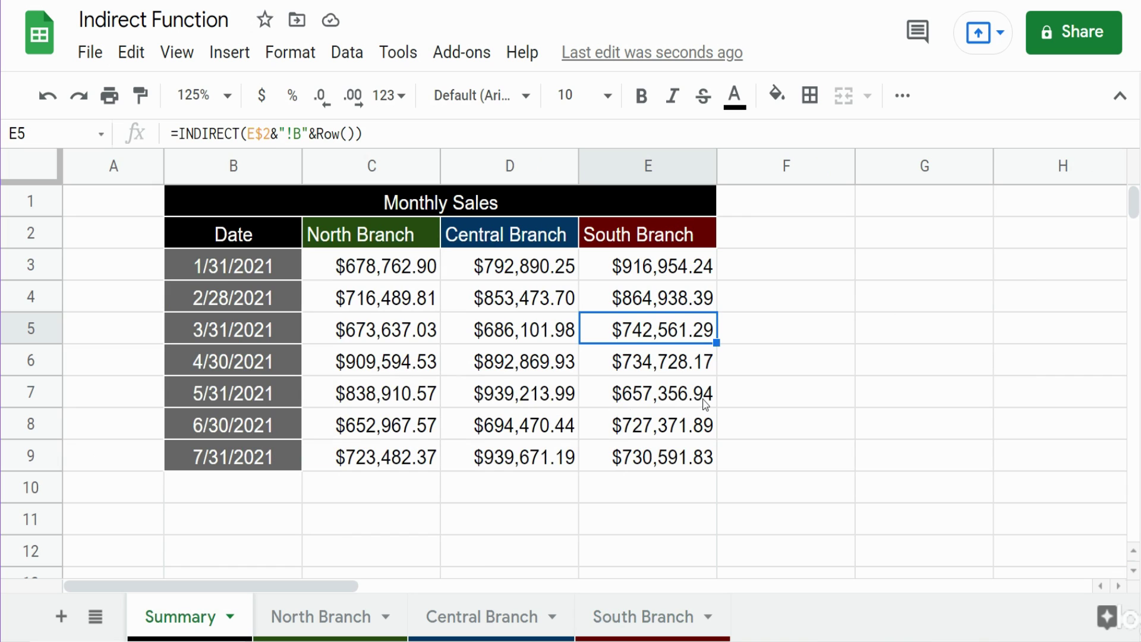